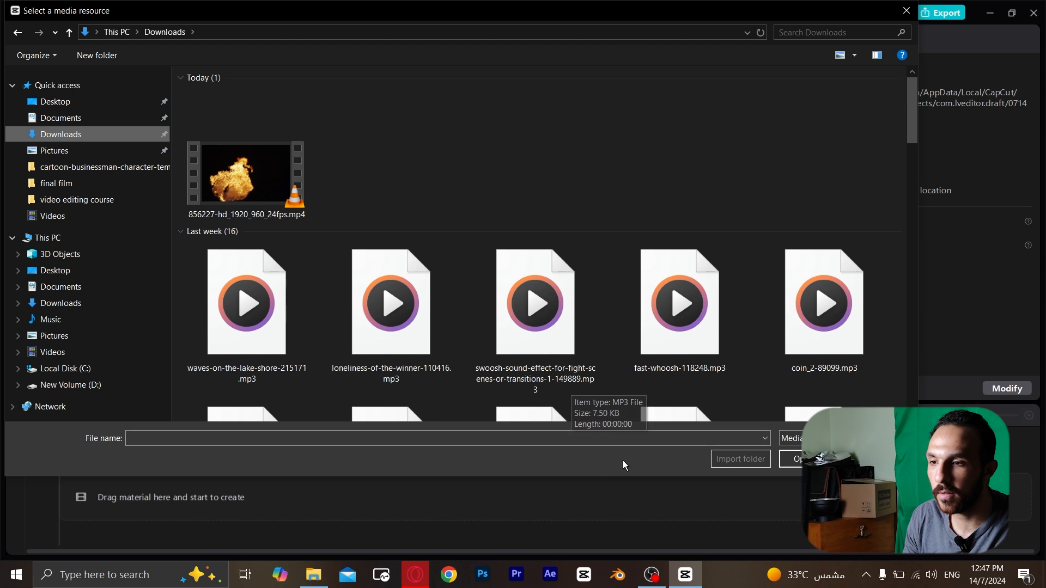
# Import the fire video 856227-hd_1920_960_24fps.mp4 from the Downloads folder into the project media.
pyautogui.click(246, 171)
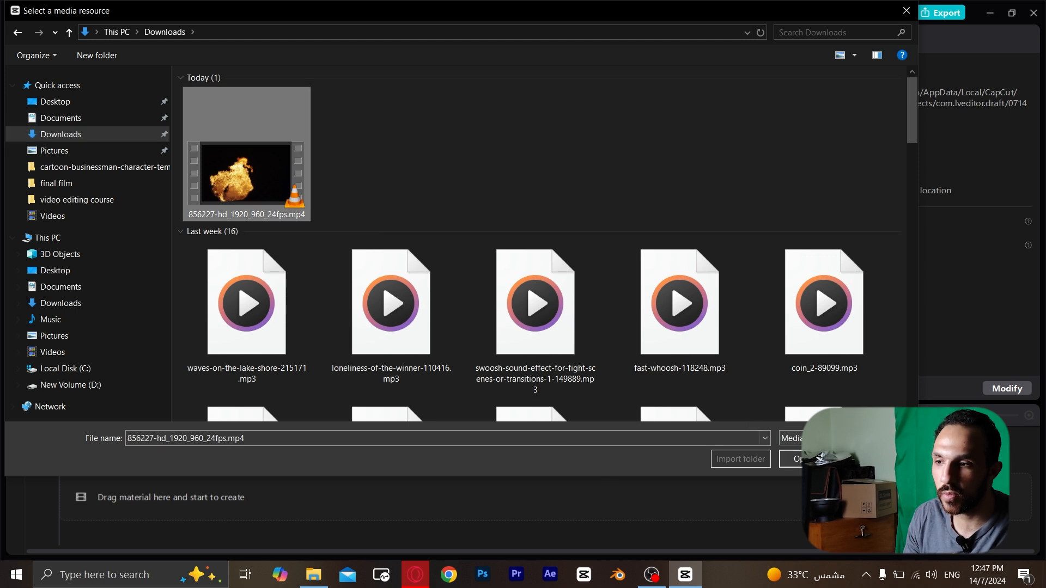
pyautogui.click(811, 459)
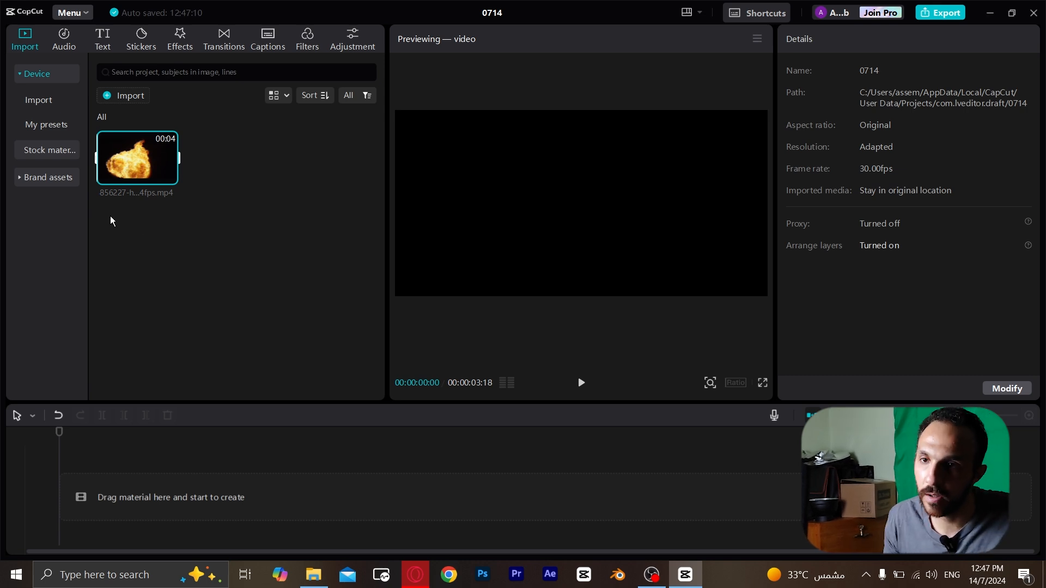
pyautogui.click(240, 249)
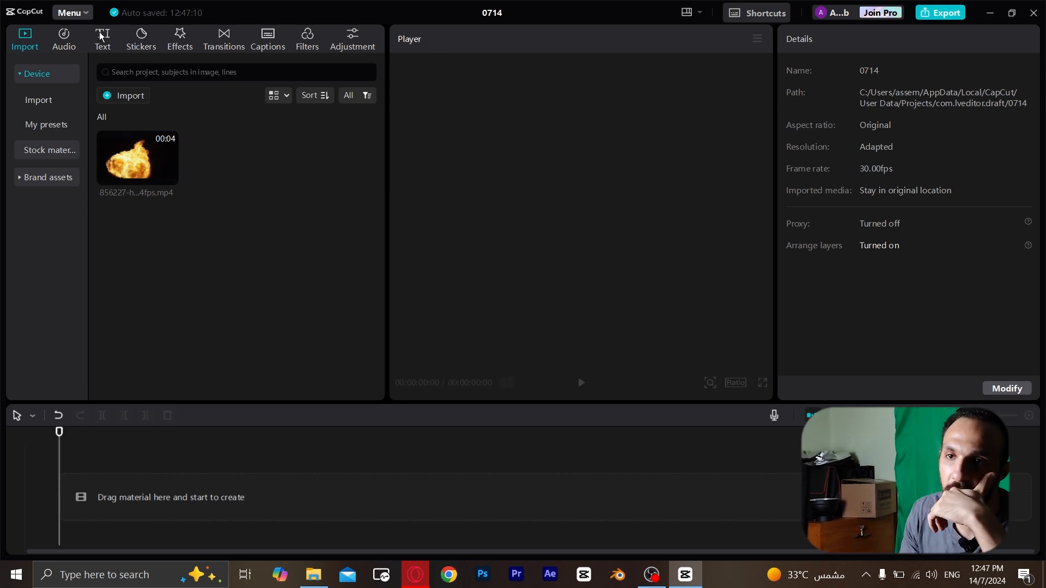
# Add a default text clip at the start of the timeline and change its wording to FIRE.
pyautogui.click(106, 34)
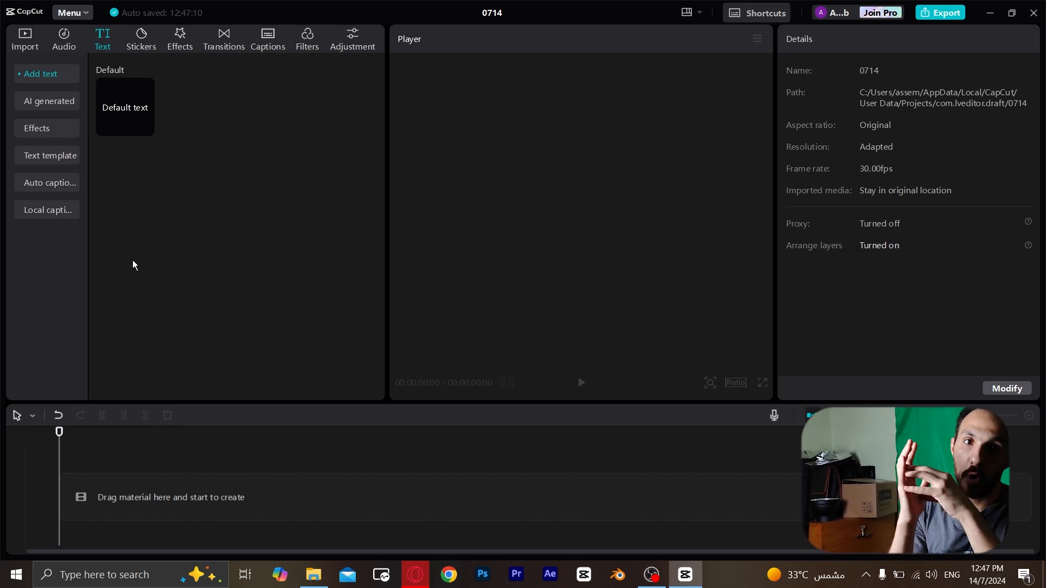
pyautogui.moveTo(128, 114); pyautogui.dragTo(96, 472)
pyautogui.doubleClick(562, 206)
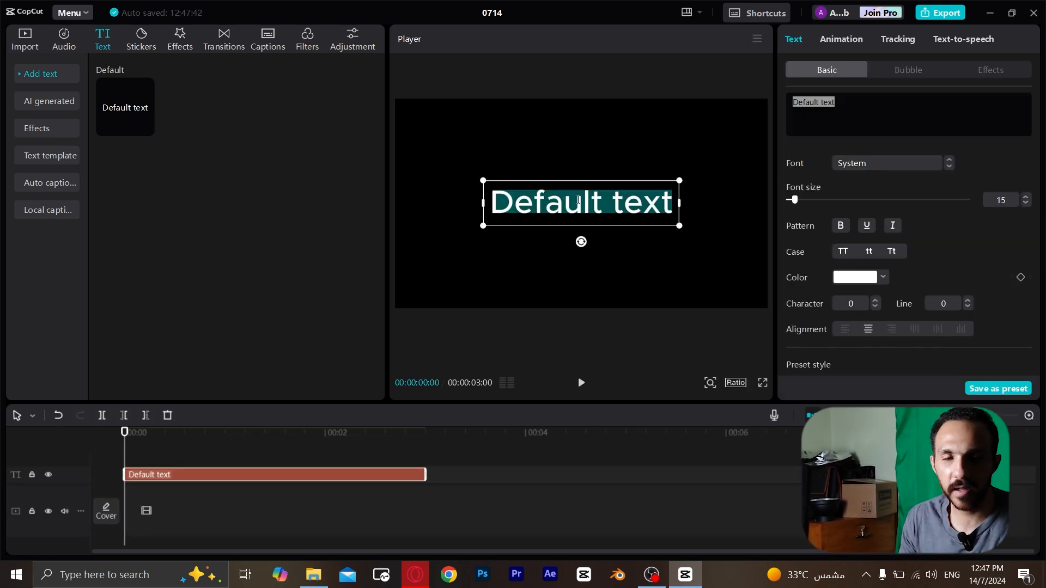
pyautogui.press('capslock')
pyautogui.write('FIRE')
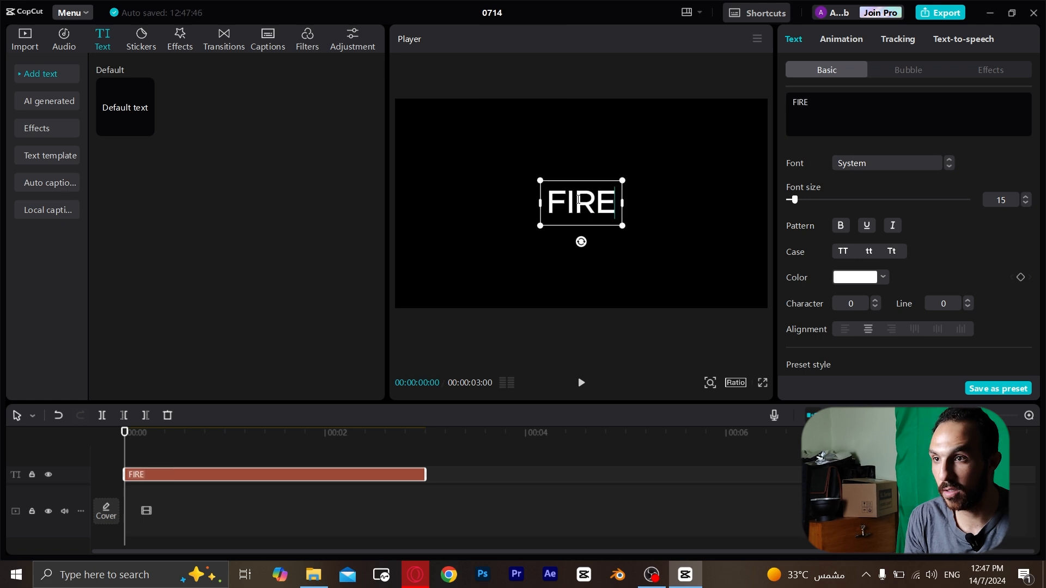
pyautogui.press('BackSpace')
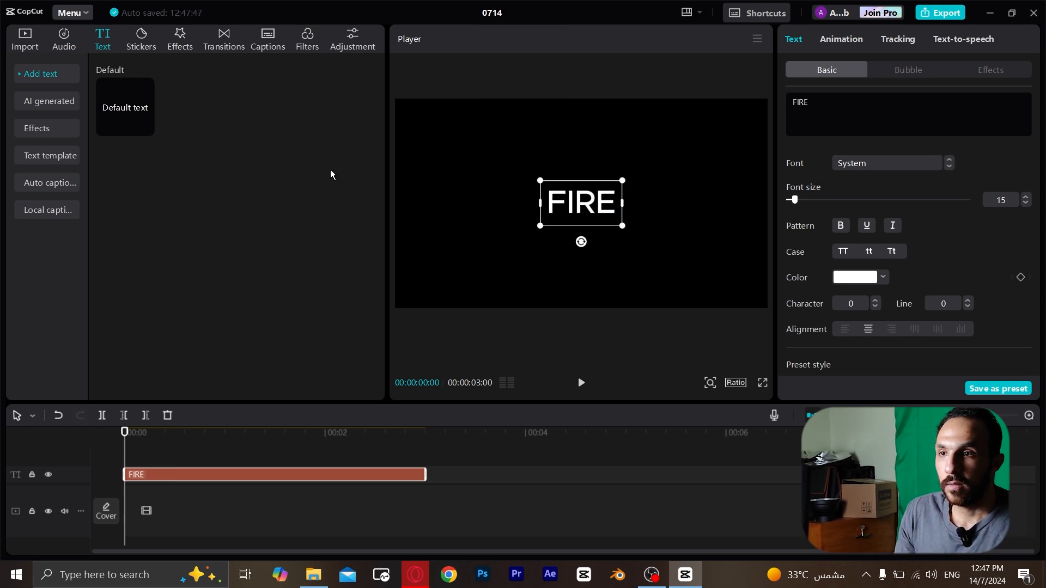
pyautogui.click(500, 224)
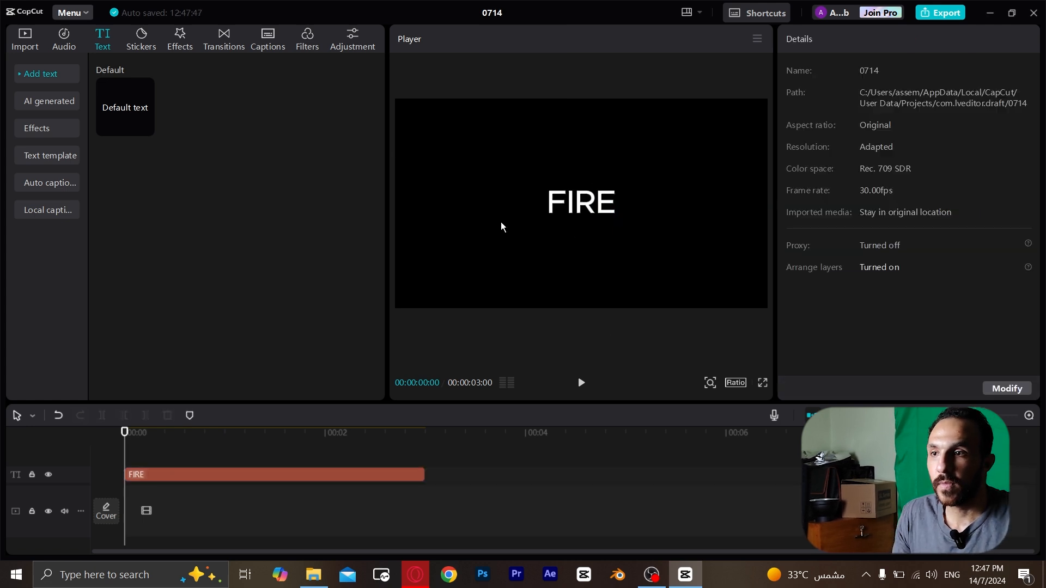
# Set the FIRE text's font to Bevan.
pyautogui.click(273, 473)
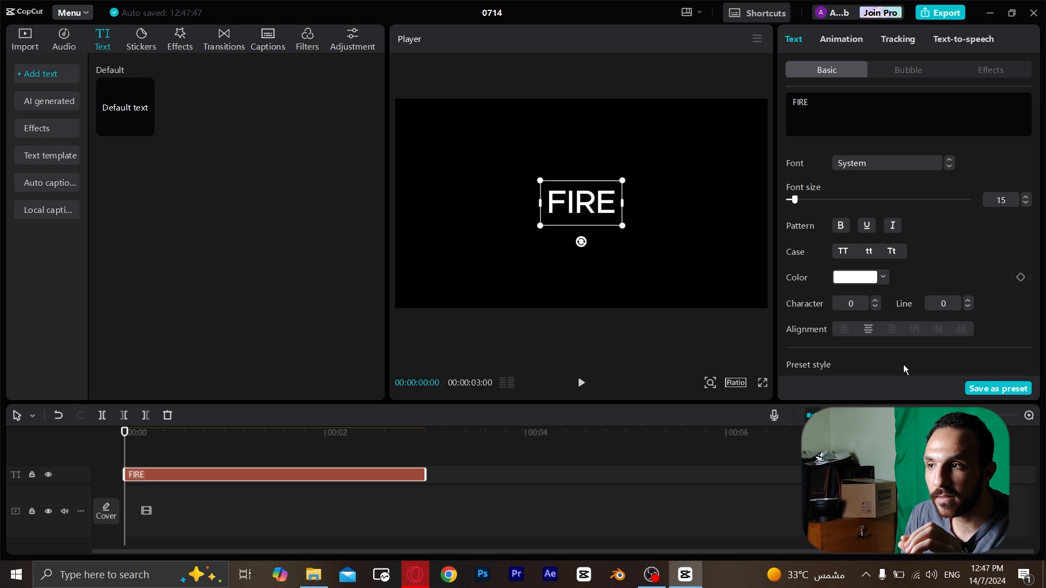
pyautogui.click(884, 162)
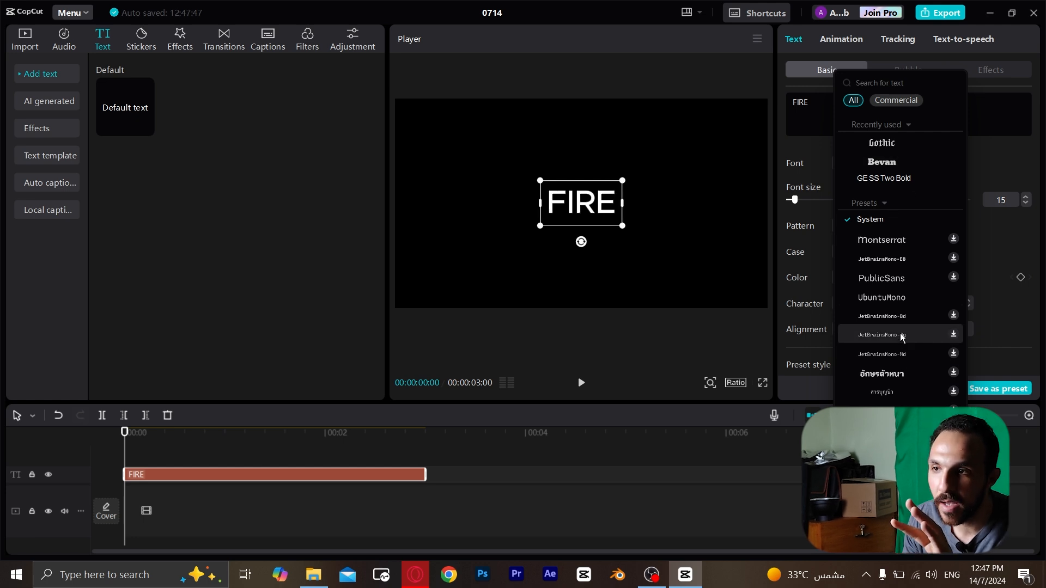
pyautogui.scroll(-1, 905, 349)
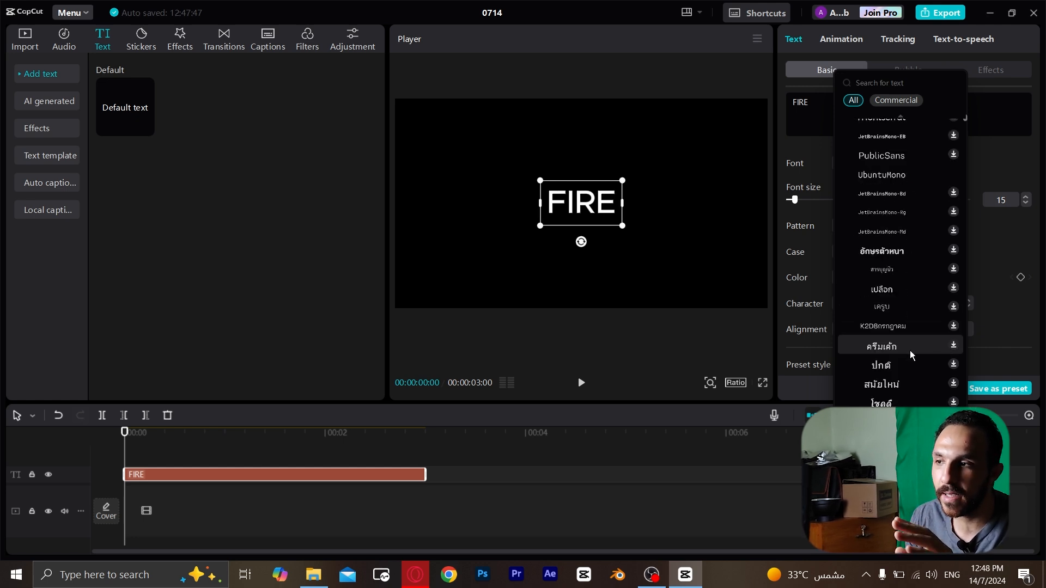
pyautogui.scroll(1, 910, 351)
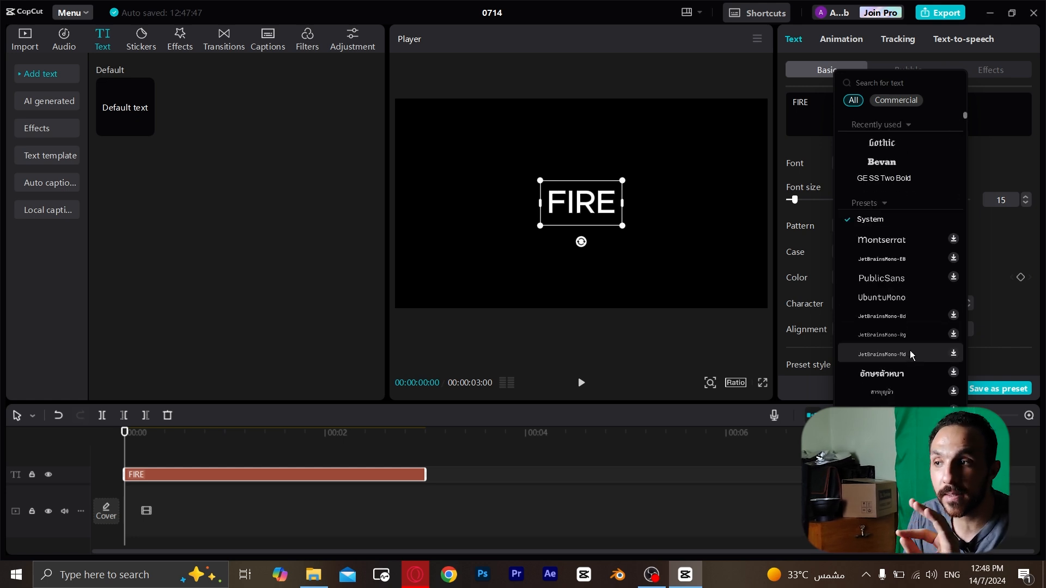
pyautogui.click(906, 160)
# Enlarge the FIRE text to span about two thirds of the frame width and centre it, with the playhead back at the start.
pyautogui.moveTo(619, 179); pyautogui.dragTo(839, 114)
pyautogui.moveTo(577, 211); pyautogui.dragTo(579, 221)
pyautogui.click(529, 469)
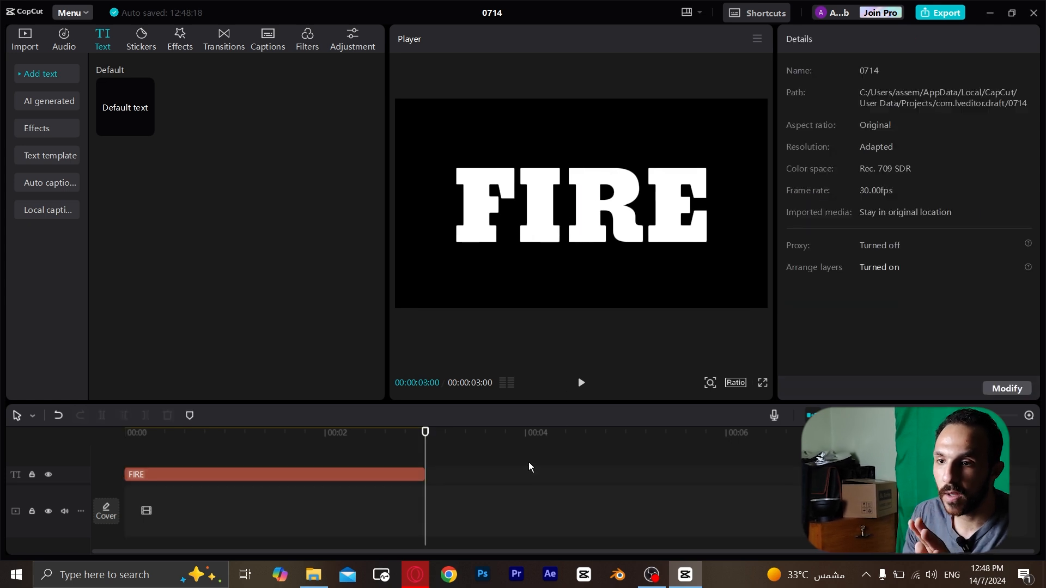
pyautogui.click(123, 435)
pyautogui.click(162, 479)
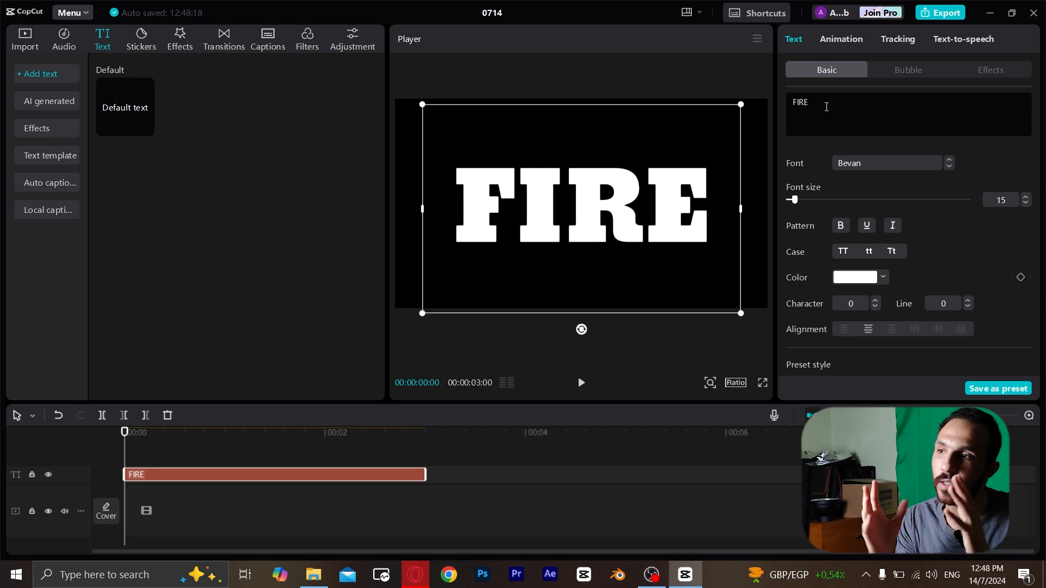
# Export the FIRE title as 0714 to the Desktop in 4K, HEVC, mp4 at 30fps.
pyautogui.click(941, 12)
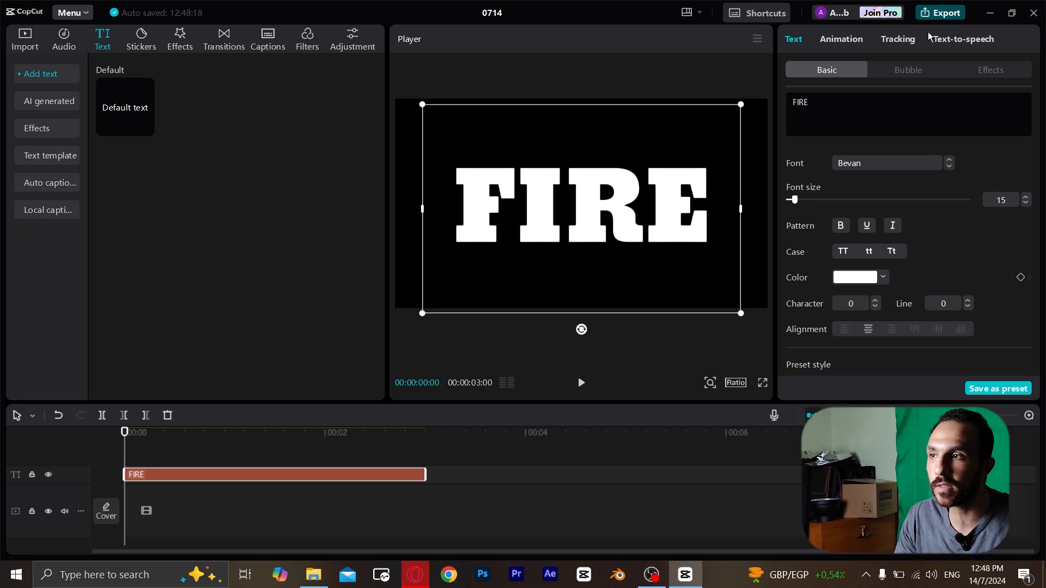
pyautogui.click(720, 123)
pyautogui.click(178, 156)
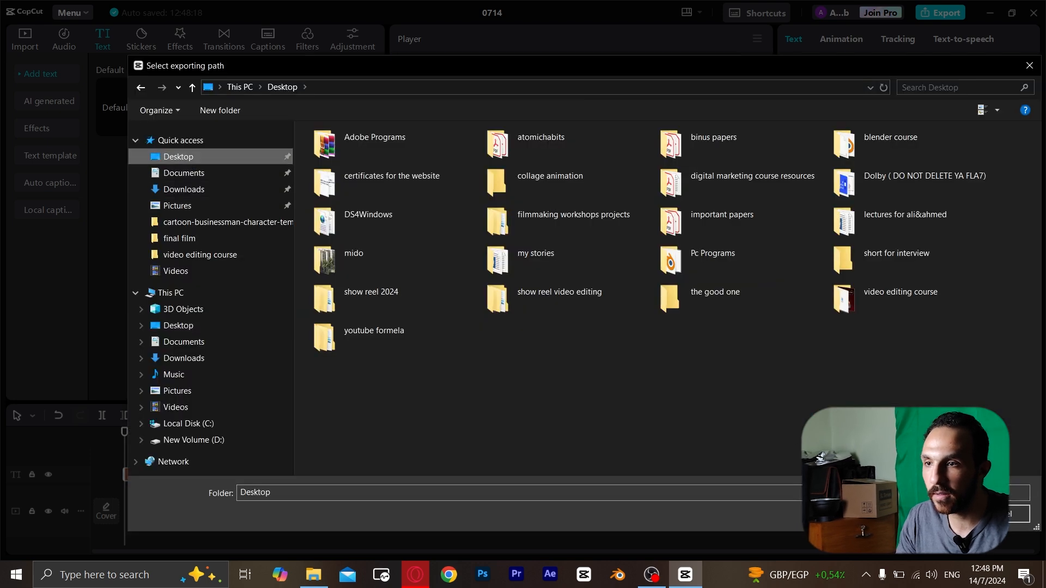
pyautogui.click(1000, 515)
pyautogui.click(720, 123)
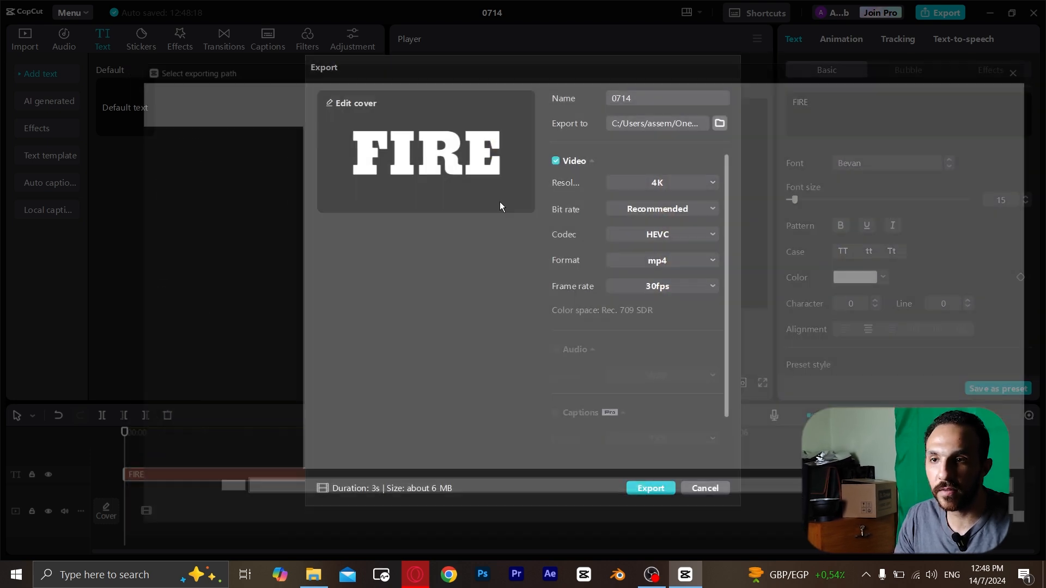
pyautogui.click(178, 157)
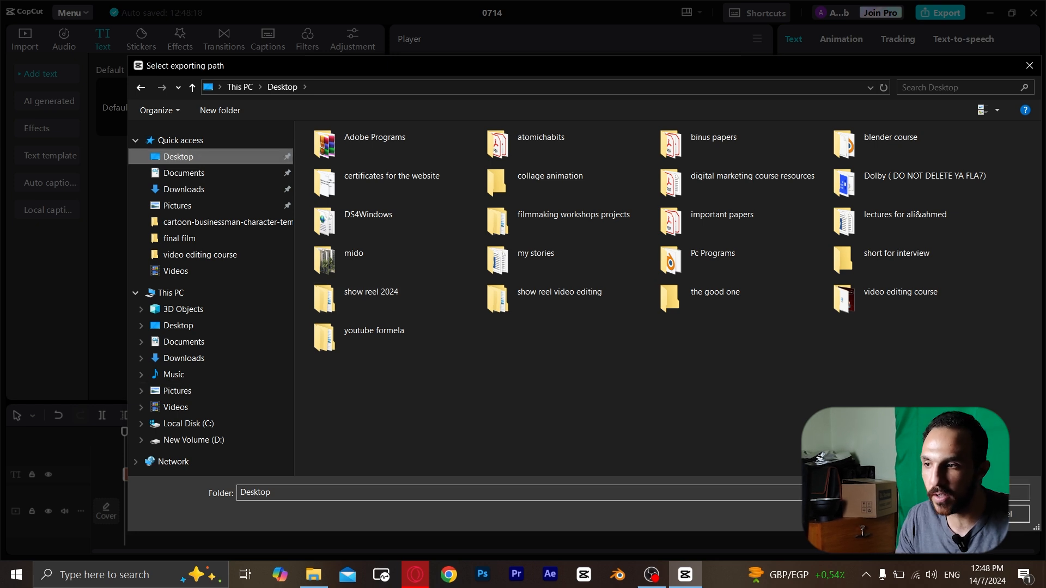
pyautogui.click(934, 514)
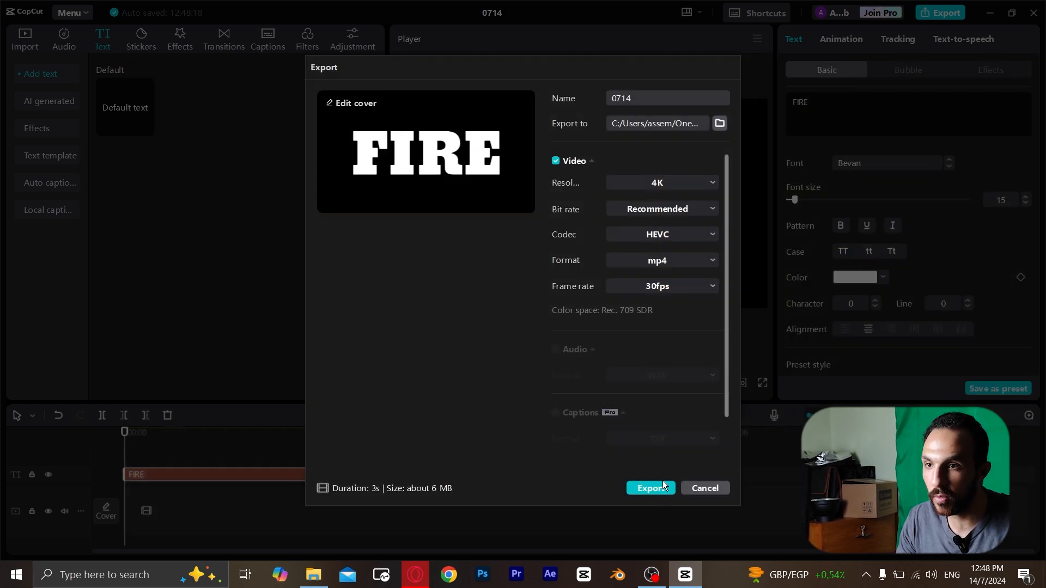
pyautogui.click(651, 489)
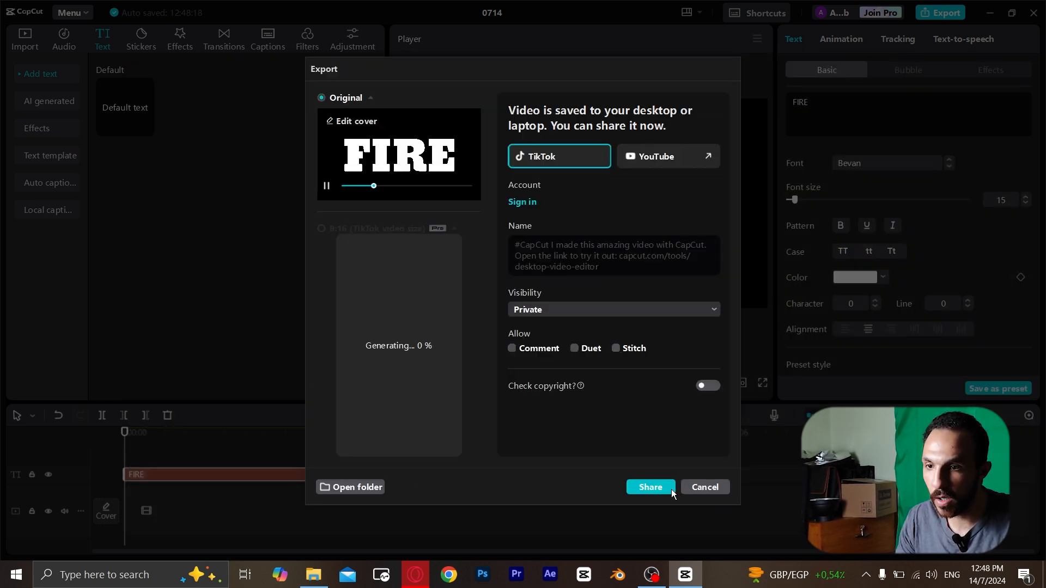
# Bring the exported 0714.mp4 from its Desktop folder into the timeline on a track above the text clip.
pyautogui.click(356, 488)
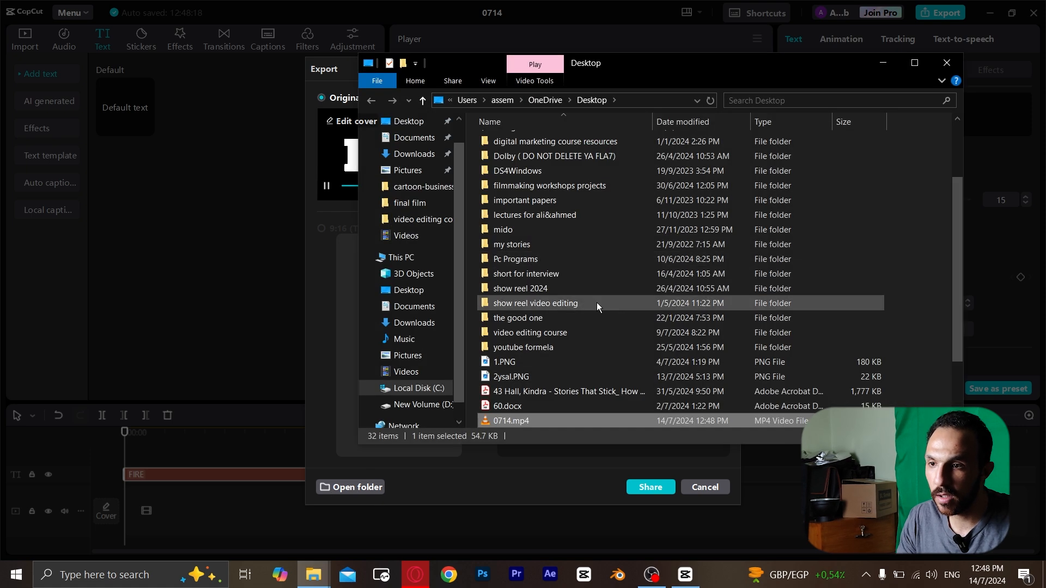
pyautogui.moveTo(526, 420); pyautogui.dragTo(169, 279)
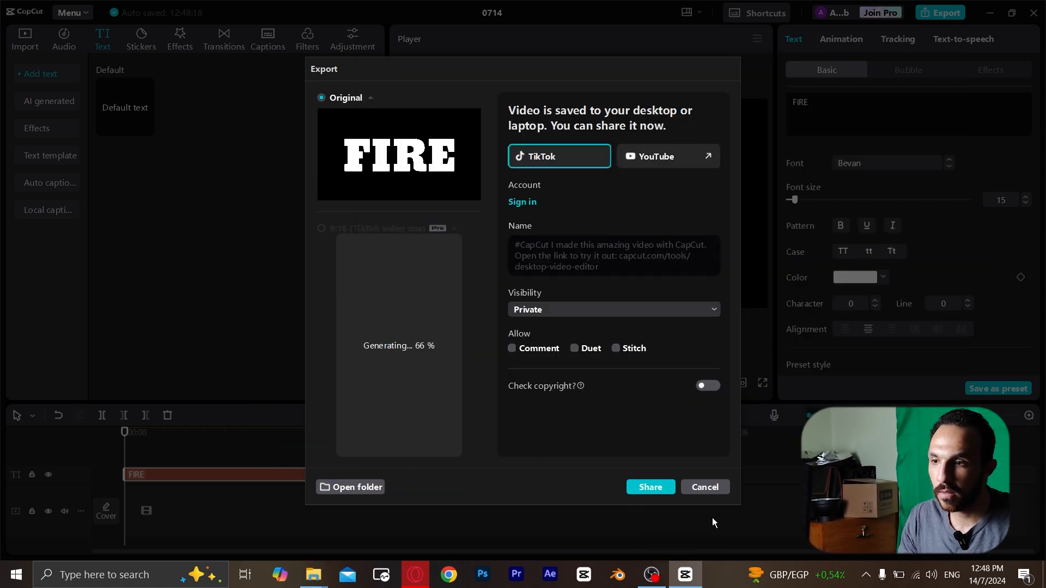
pyautogui.click(703, 487)
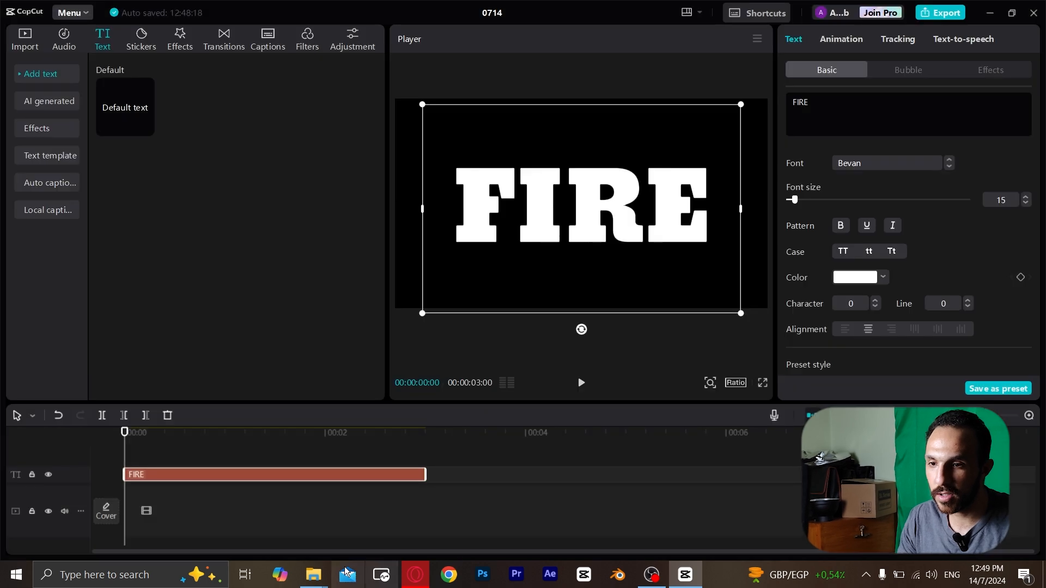
pyautogui.moveTo(328, 579)
pyautogui.click(378, 512)
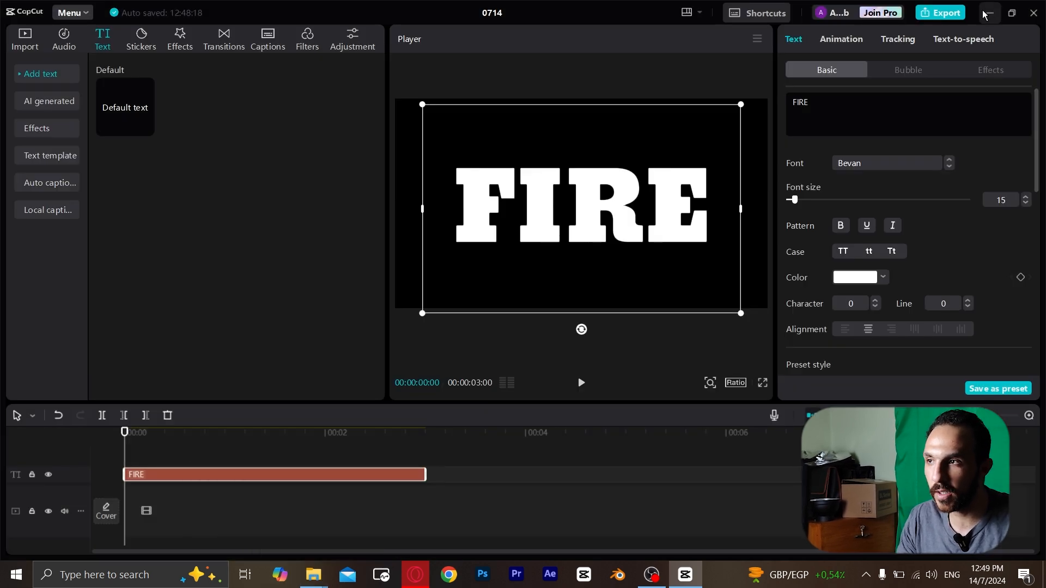
pyautogui.moveTo(513, 421); pyautogui.dragTo(187, 476)
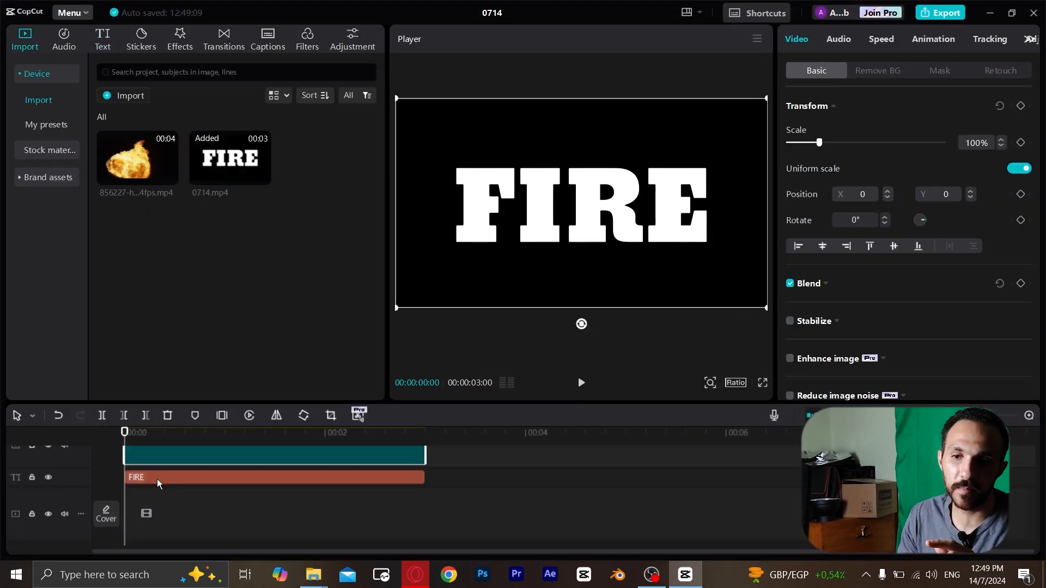
# Delete the original FIRE text clip from the timeline and select the 0714.mp4 clip.
pyautogui.click(158, 479)
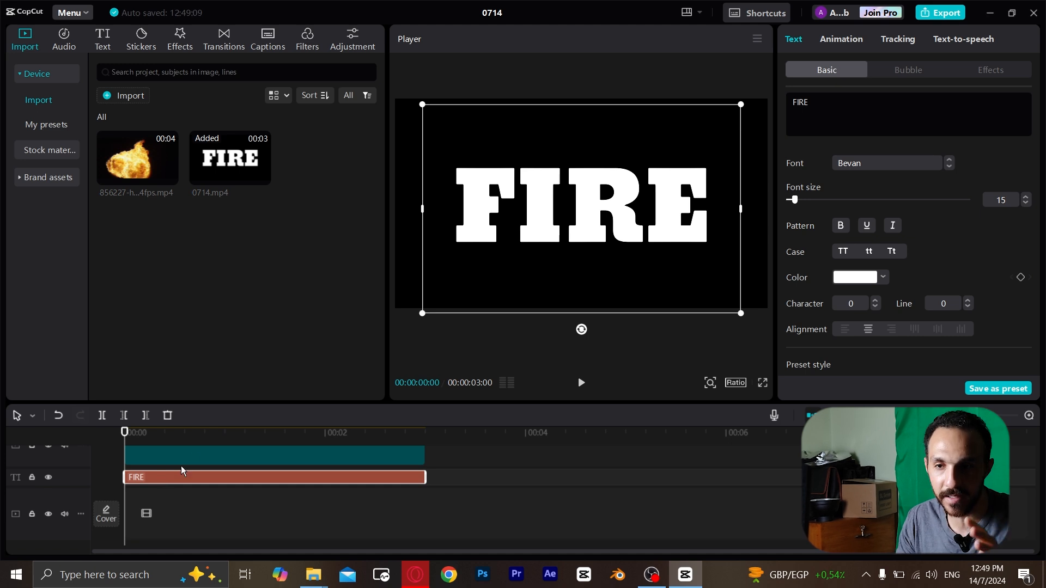
pyautogui.click(167, 455)
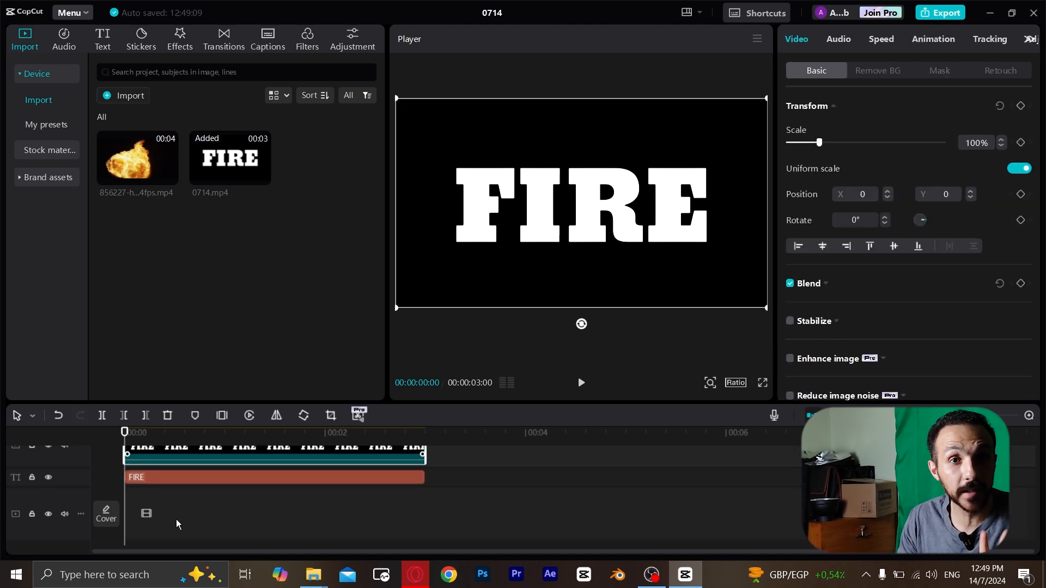
pyautogui.click(159, 476)
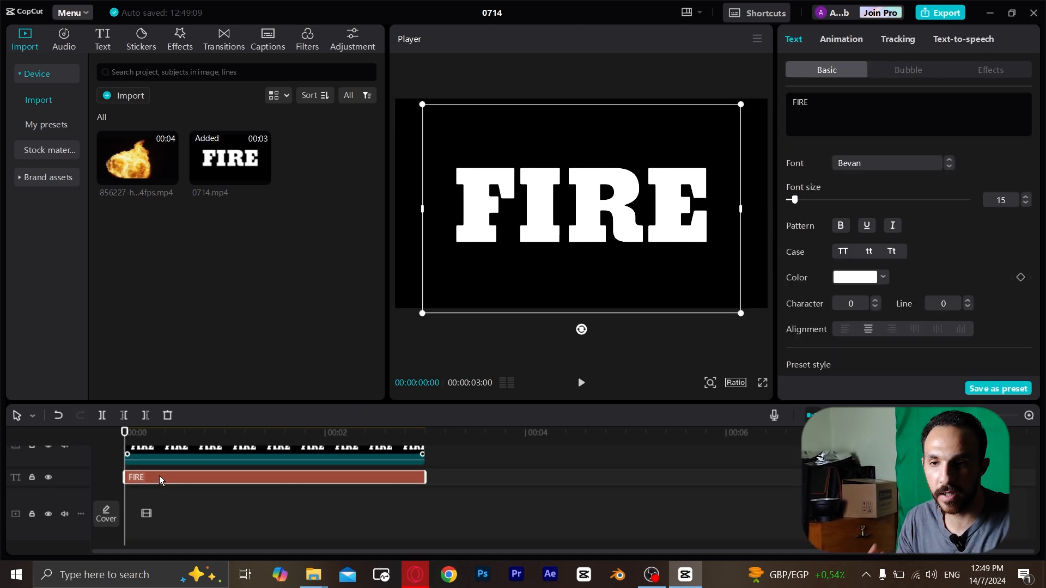
pyautogui.press('Delete')
pyautogui.click(181, 462)
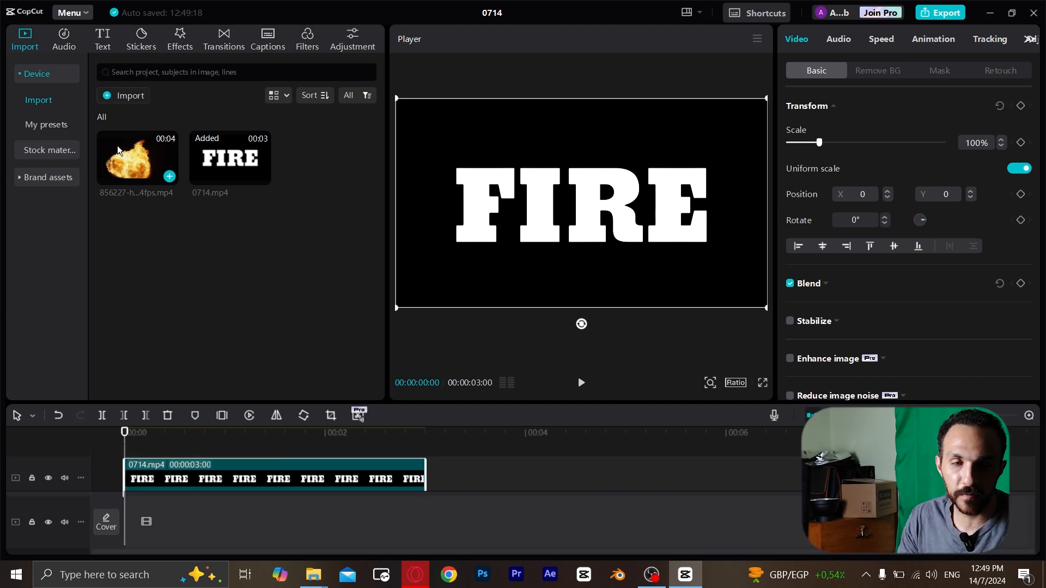
# Place the fire video on the main track beneath 0714.mp4 and trim its end to the same 3-second length.
pyautogui.moveTo(125, 148); pyautogui.dragTo(168, 508)
pyautogui.scroll(-2, 224, 511)
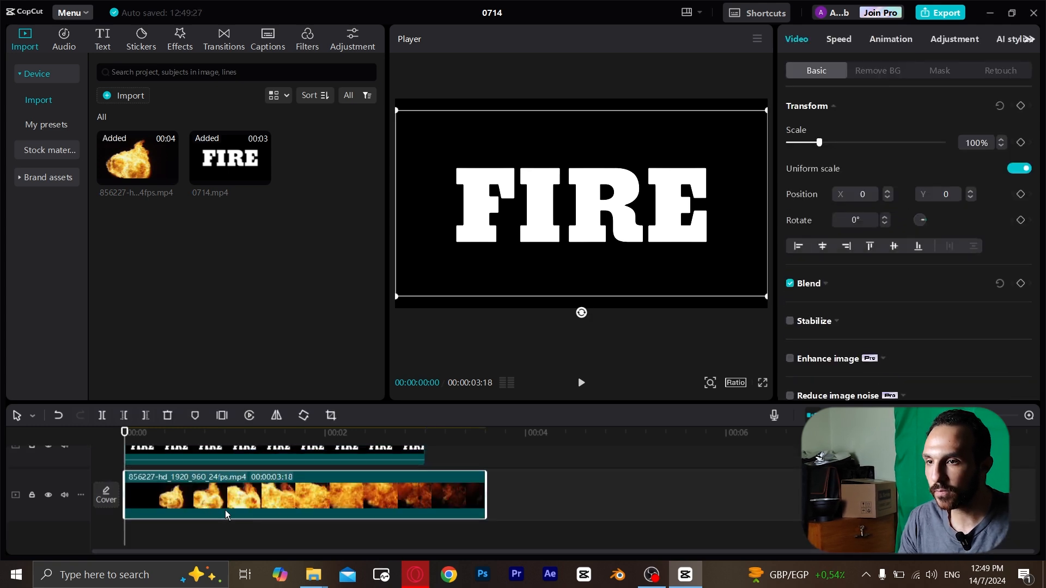
pyautogui.scroll(1, 275, 503)
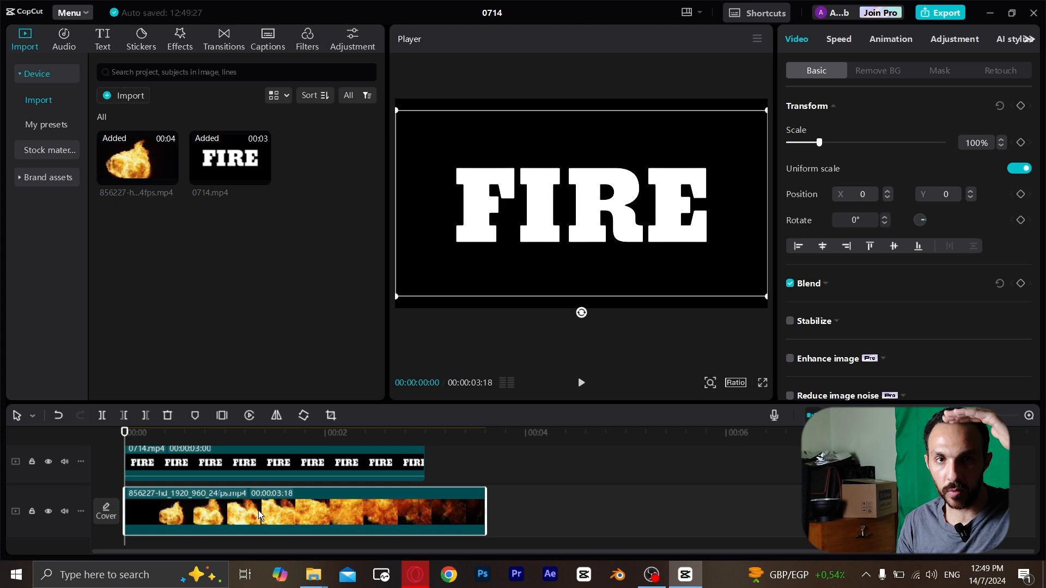
pyautogui.moveTo(485, 508); pyautogui.dragTo(426, 507)
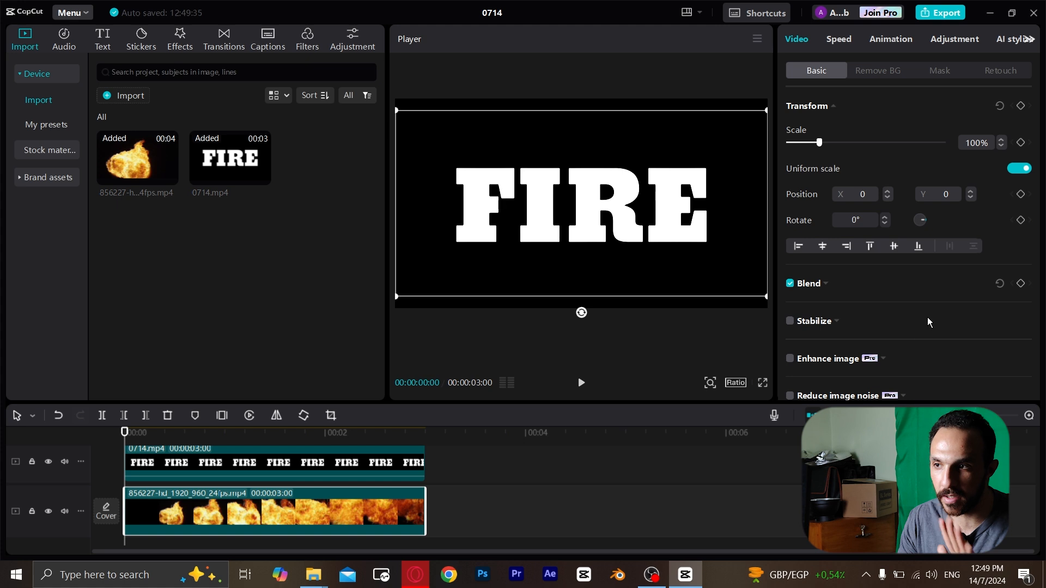
# Set the blend mode of the 0714.mp4 title clip to Darken so the fire video fills the letters.
pyautogui.click(230, 468)
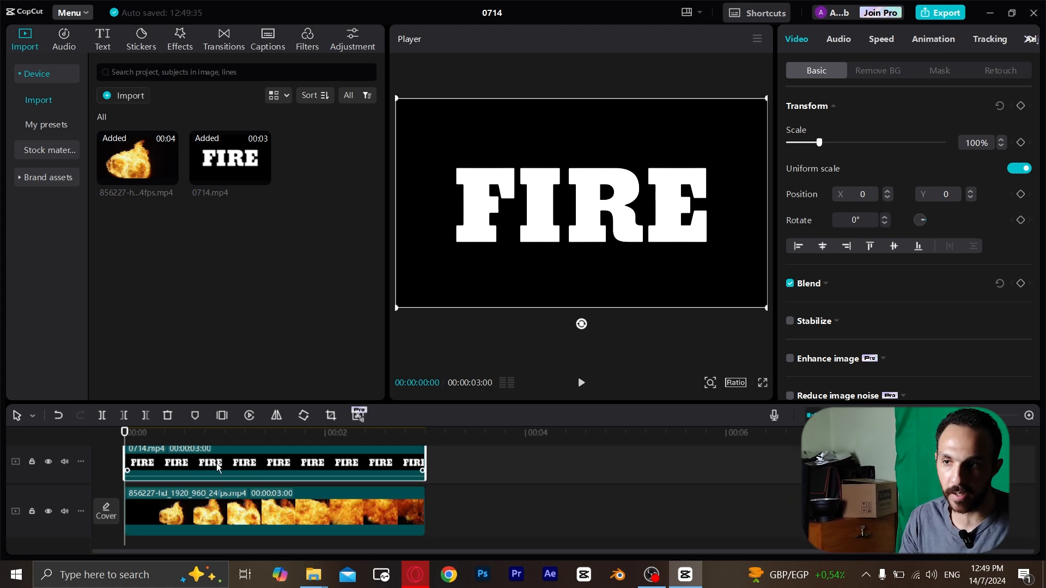
pyautogui.click(827, 285)
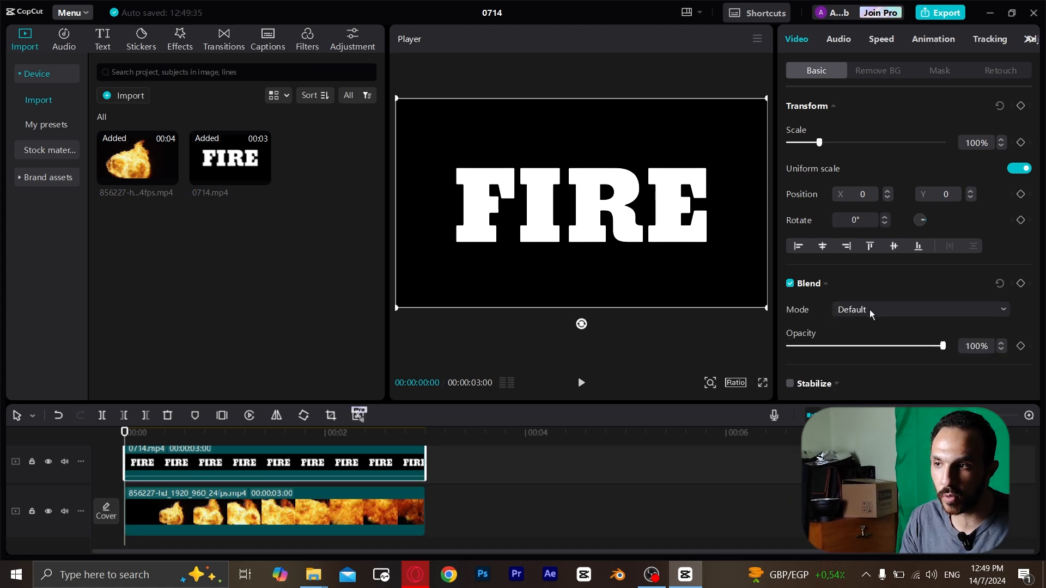
pyautogui.click(883, 309)
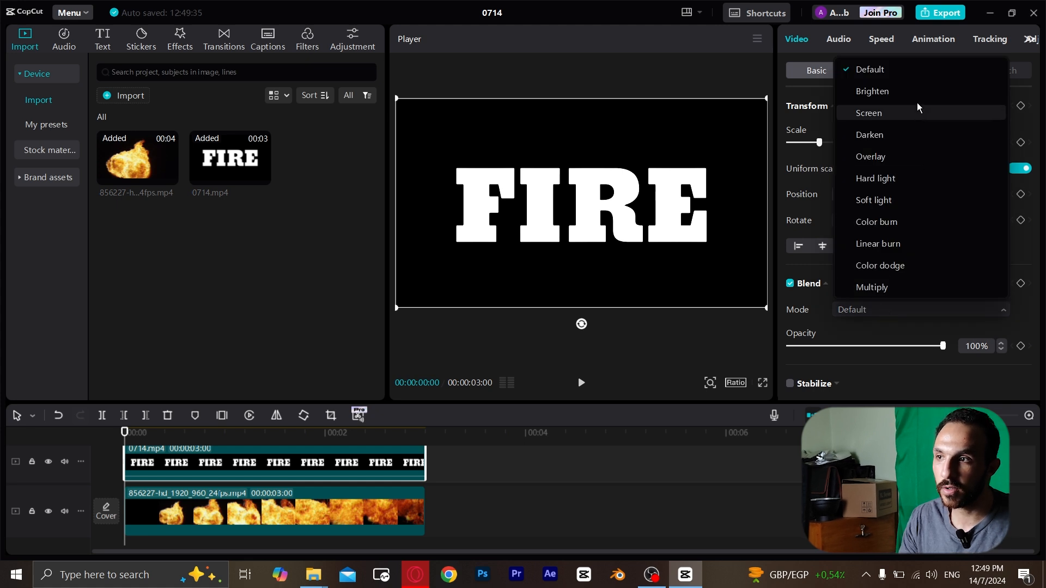
pyautogui.click(904, 137)
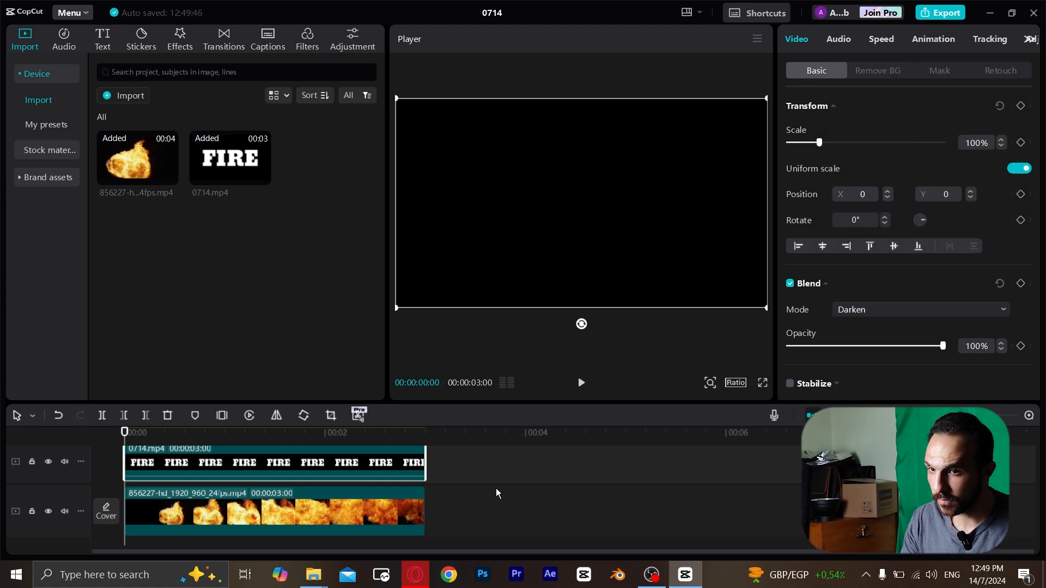
# Play the blended FIRE text effect from the start of the timeline in full screen, and return to the editor.
pyautogui.moveTo(159, 433); pyautogui.dragTo(125, 434)
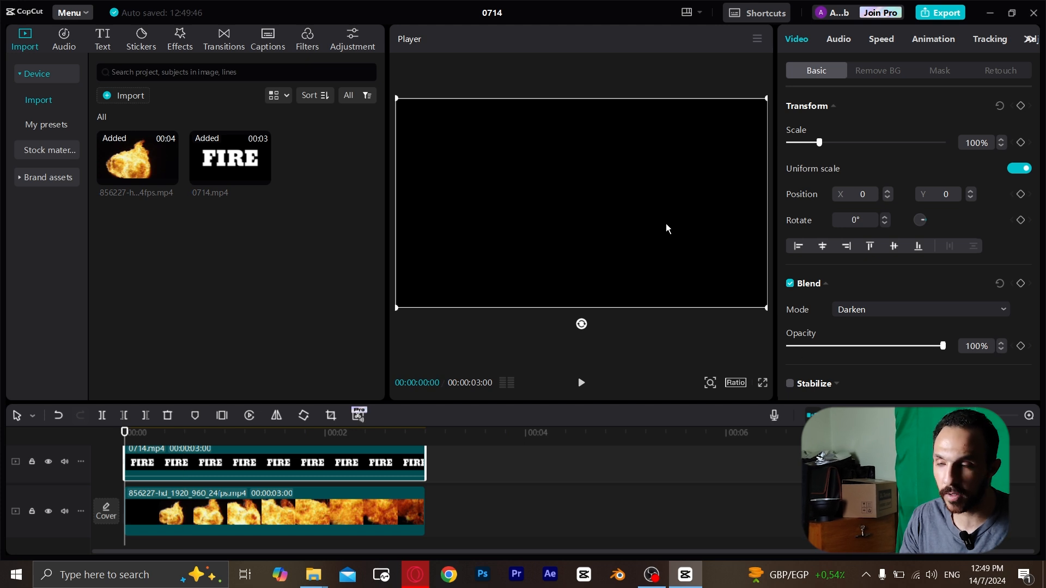
pyautogui.click(761, 384)
pyautogui.press('space')
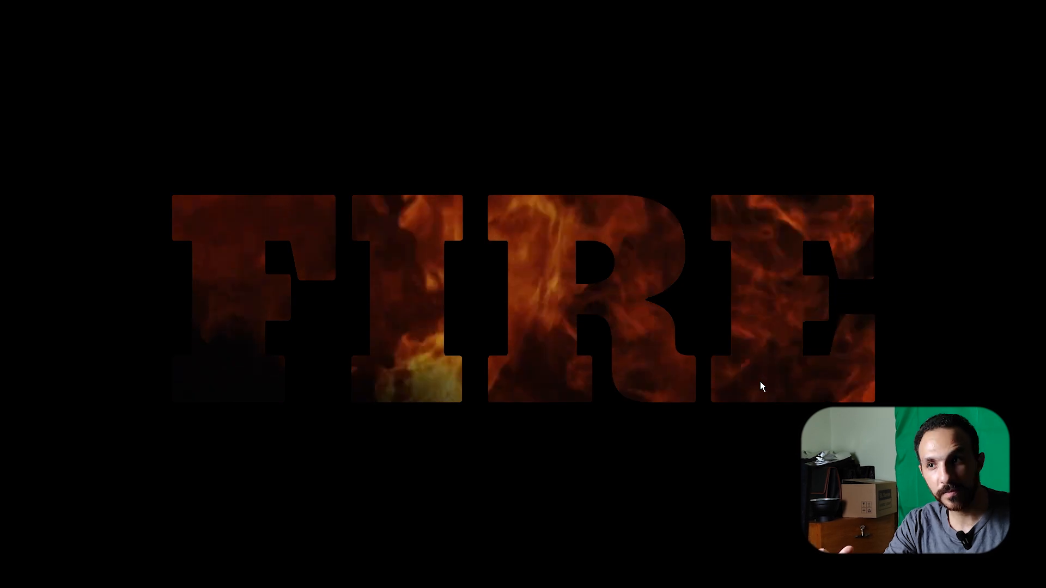
pyautogui.press('Escape')
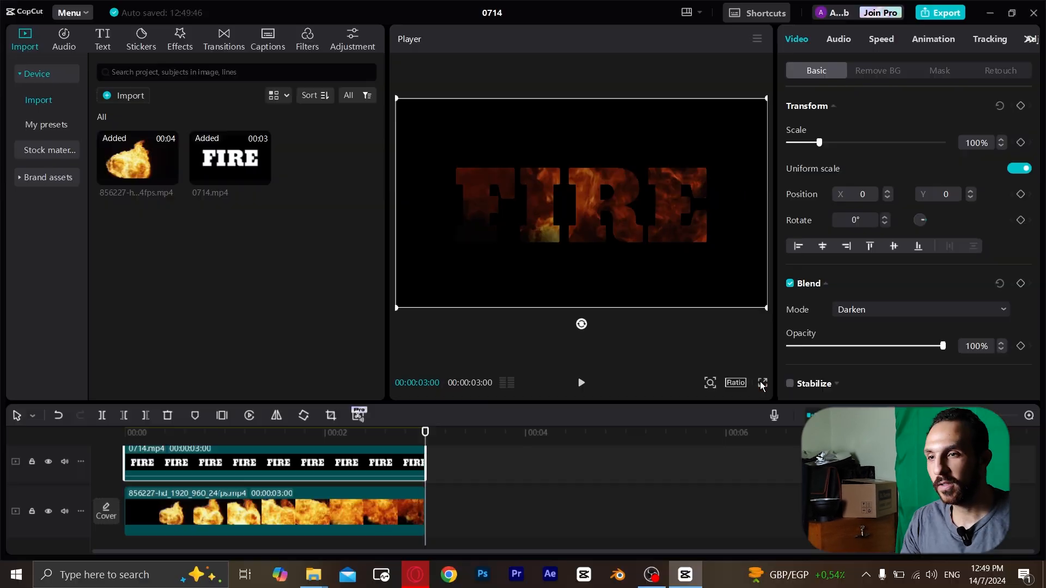
# Extend the end of the fire video clip to 00:00:03:18 and scrub through the timeline to review the effect.
pyautogui.moveTo(428, 510); pyautogui.dragTo(485, 509)
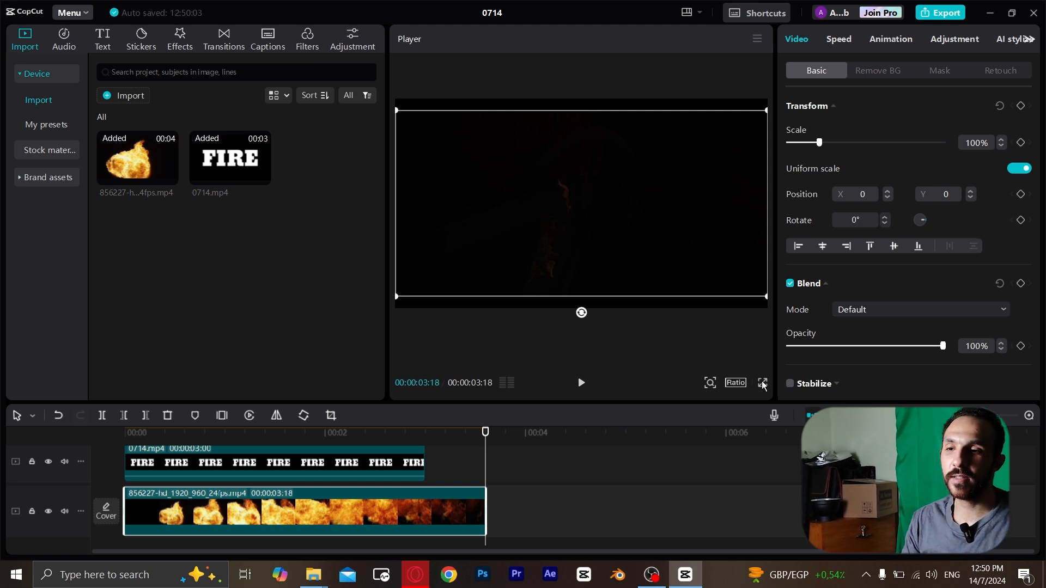
pyautogui.click(168, 434)
pyautogui.moveTo(168, 435)
pyautogui.mouseDown()
pyautogui.moveTo(124, 439)
pyautogui.moveTo(133, 441)
pyautogui.moveTo(122, 450)
pyautogui.moveTo(133, 433)
pyautogui.moveTo(412, 434)
pyautogui.mouseUp()
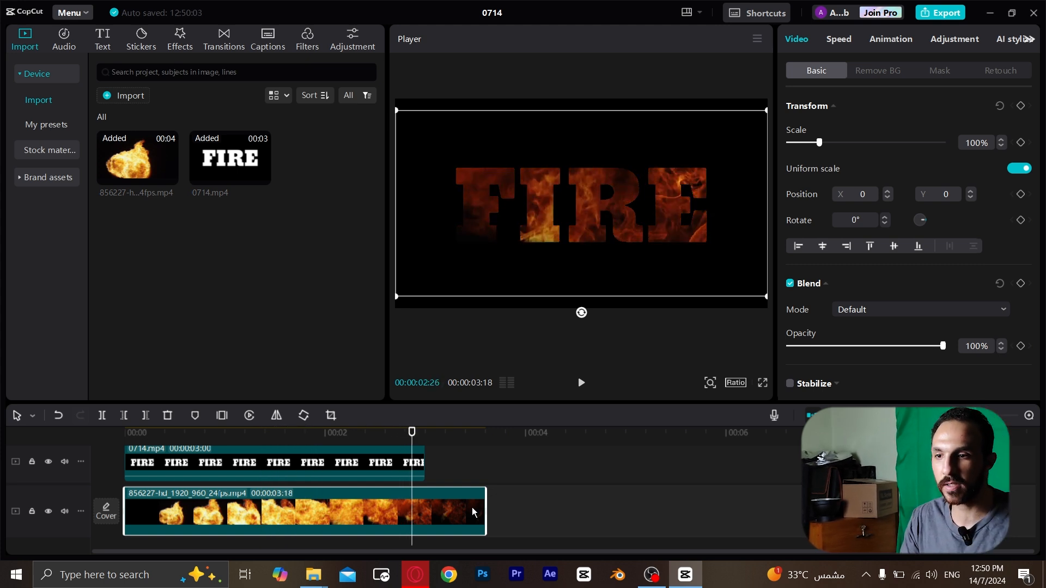